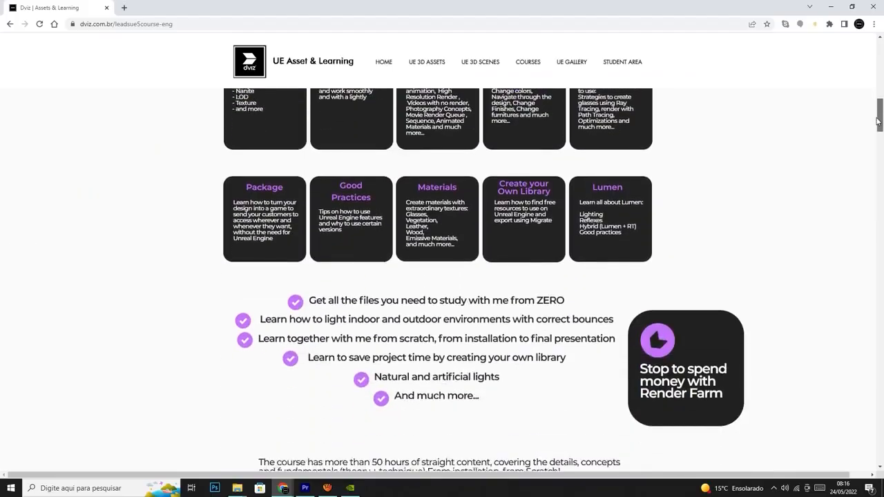
Step: Browse the course page and the Unreal Engine home page down to its industry use cases
left_click_drag(879, 179, 879, 299)
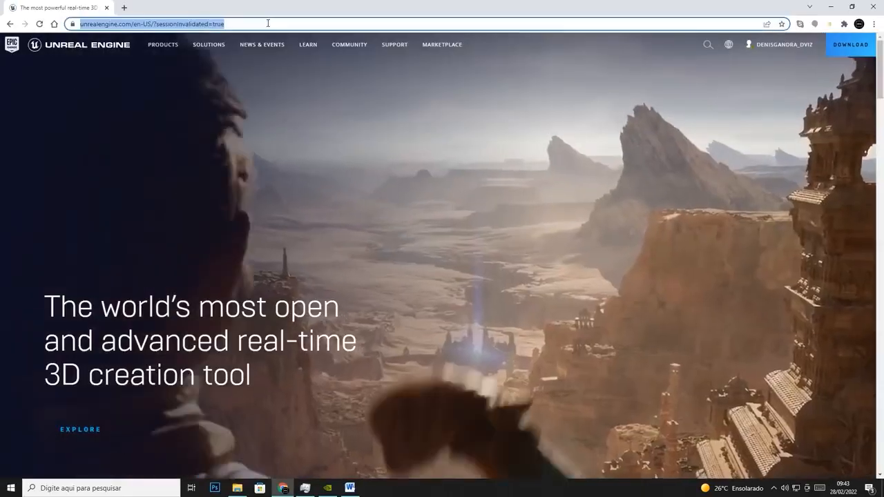
type("goog")
key("Return")
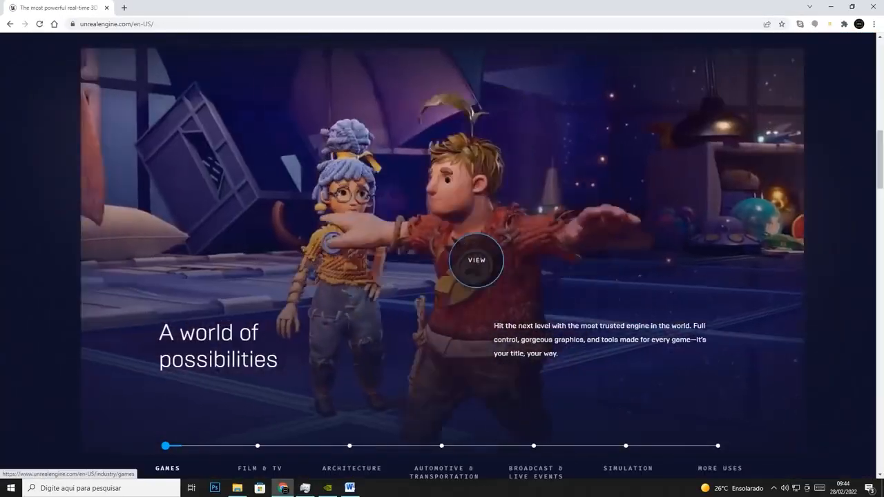
scroll(474, 276, "down", 15)
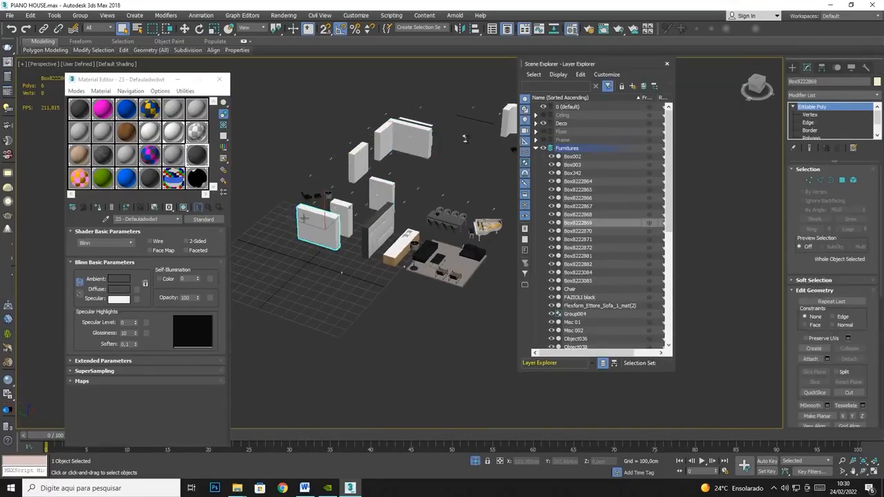
Step: Switch to 3ds Max and add the other white wall boxes and panels around the selected wall to the selection
scroll(318, 213, "up", 5)
left_click(394, 200, "ctrl")
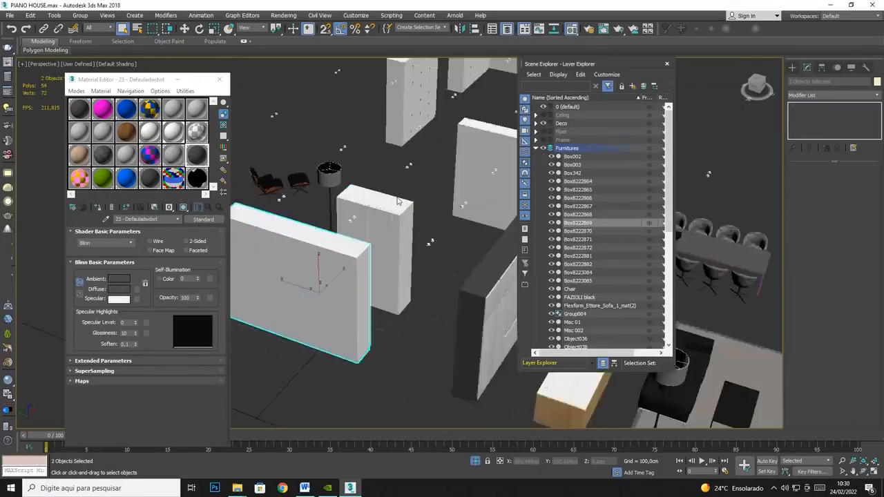
middle_click_drag(394, 200, 336, 304)
left_click(443, 276, "ctrl")
left_click_drag(280, 182, 333, 191, "ctrl")
middle_click_drag(442, 166, 276, 311)
left_click_drag(374, 291, 355, 309, "ctrl")
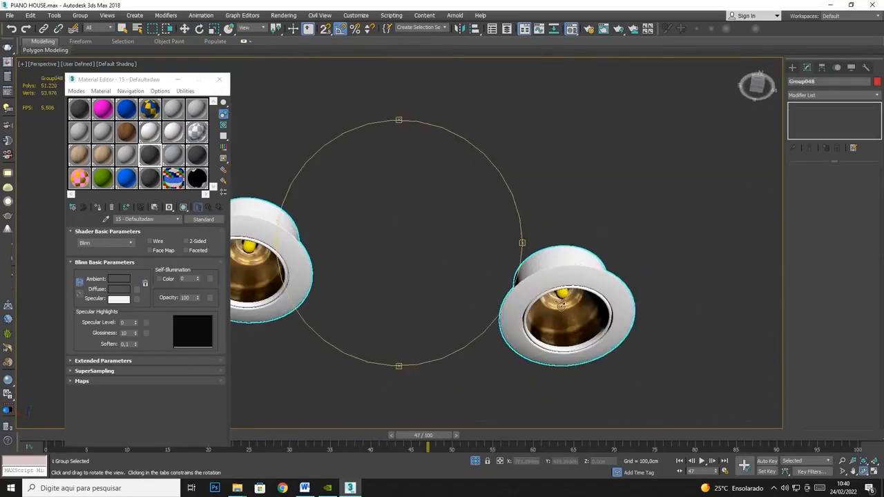
right_click(544, 210)
scroll(543, 210, "down", 10)
left_click(563, 229)
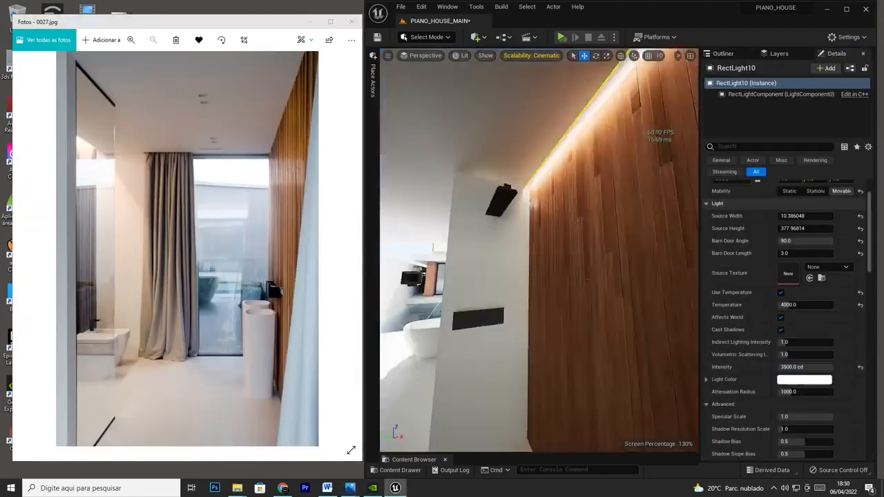
Step: Switch to Unreal Engine and open the Roughness_Intensity value of the MI_Wood_10 material instance for editing
right_click_drag(539, 250, 456, 250)
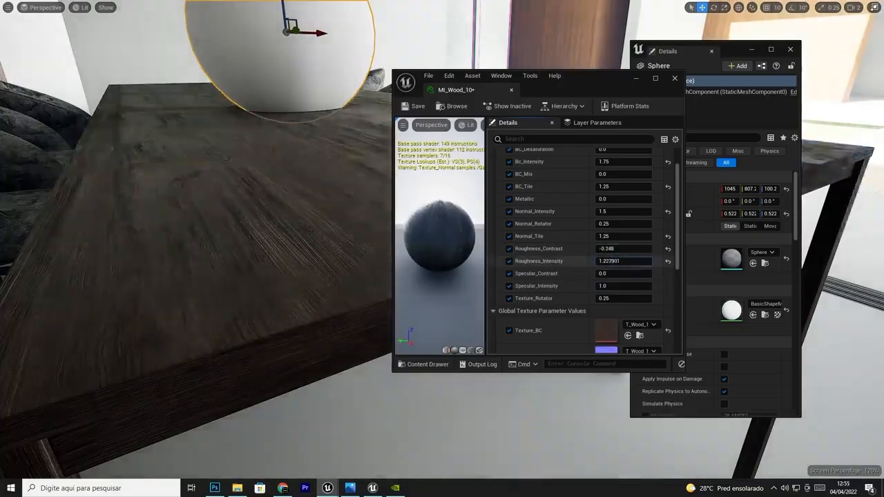
left_click(618, 266)
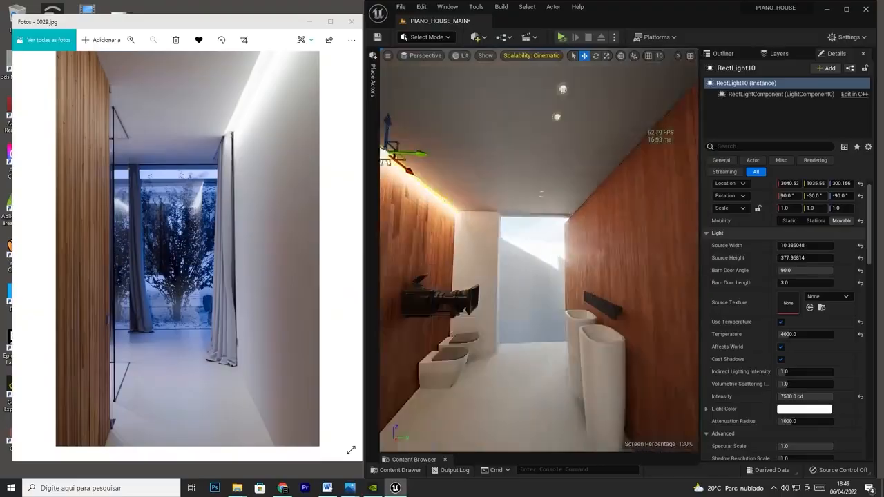
Step: Bring up the 0029.jpg reference photo beside the bathroom scene and browse through the following reference photos
left_click(724, 54)
left_click(350, 488)
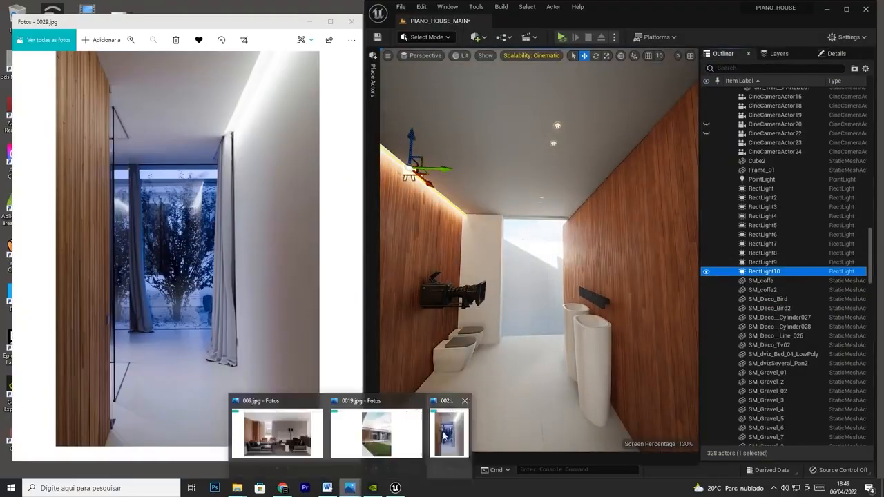
left_click(445, 432)
left_click(351, 247)
left_click(351, 247)
left_click(349, 251)
left_click(349, 252)
left_click(349, 251)
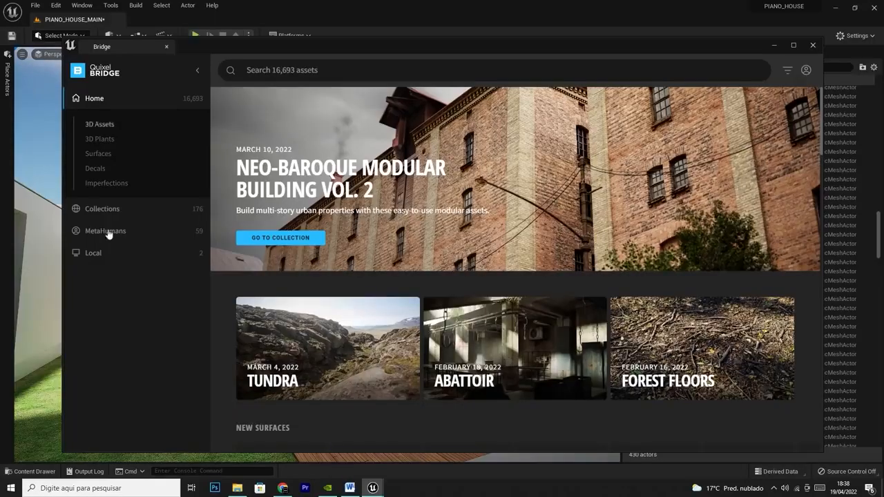
Step: Browse the 3D Assets, 3D Plants and Surfaces categories in Quixel Bridge
left_click(100, 125)
scroll(371, 203, "down", 10)
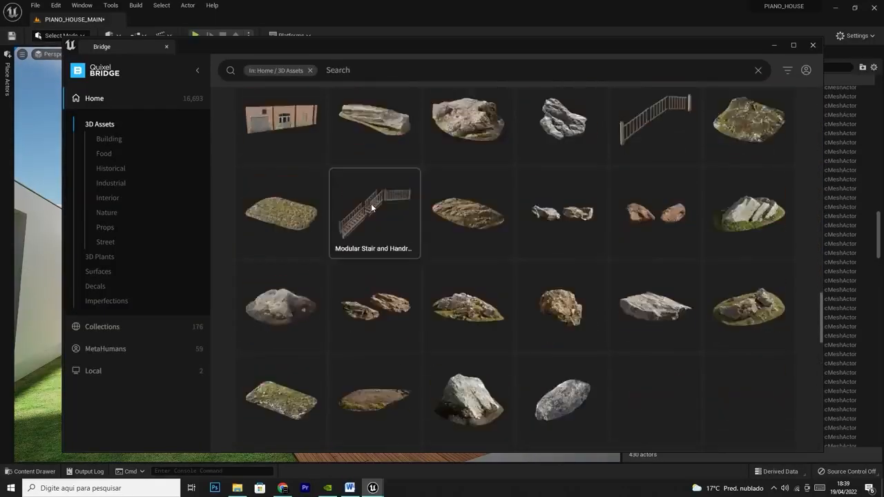
left_click(100, 258)
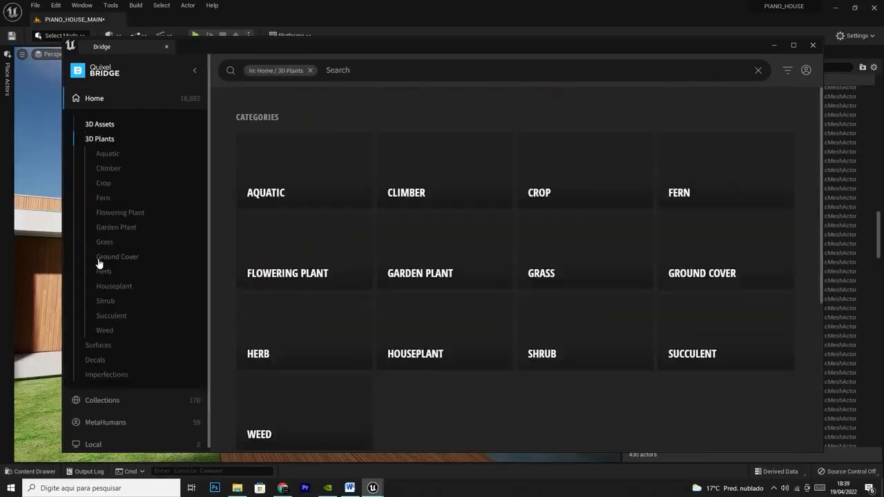
left_click(98, 345)
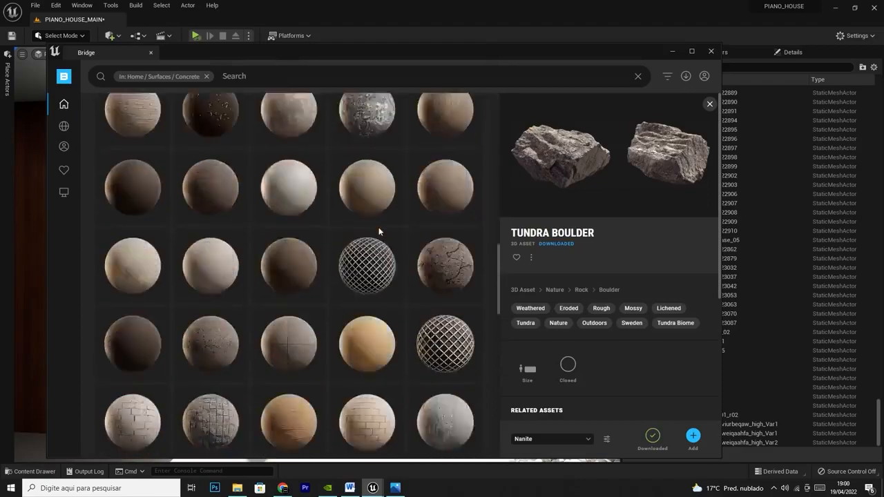
Step: Pick a surface from the Concrete category in Quixel Bridge and download it
scroll(379, 227, "down", 1)
left_click(367, 356)
left_click(653, 435)
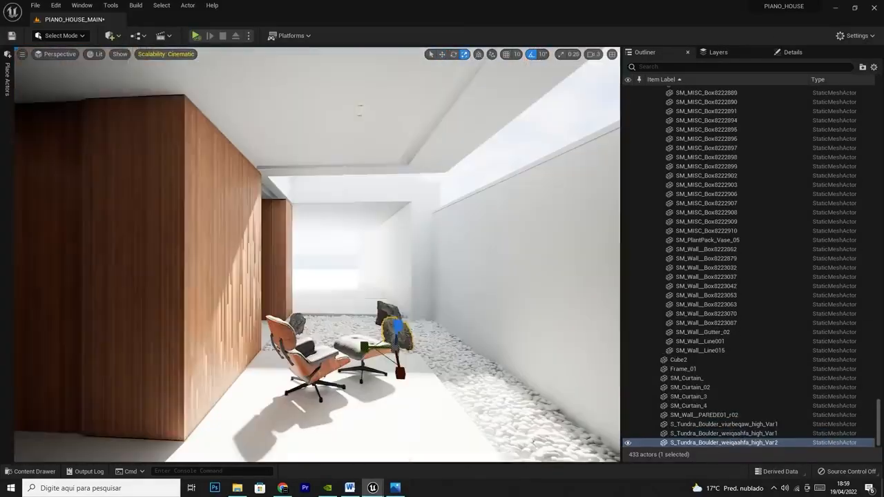
left_click(587, 439)
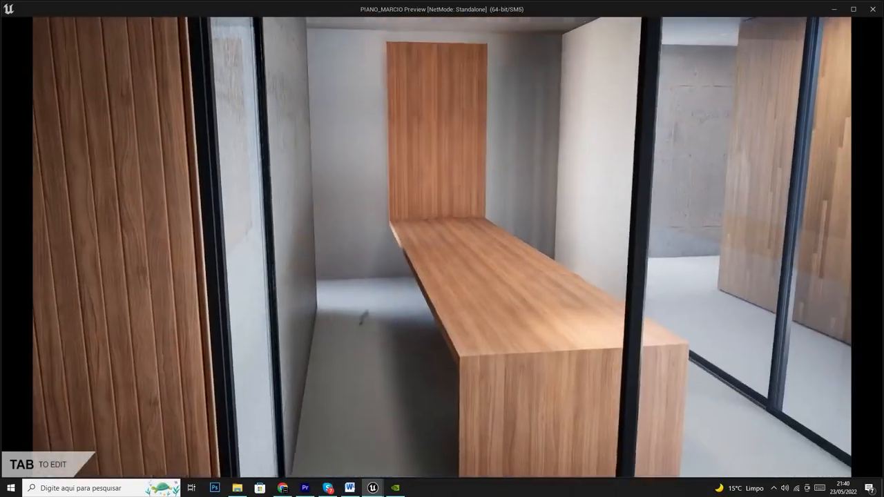
Step: Look around the living room in the interactive house preview and try the first and second floor finishes
key("Tab")
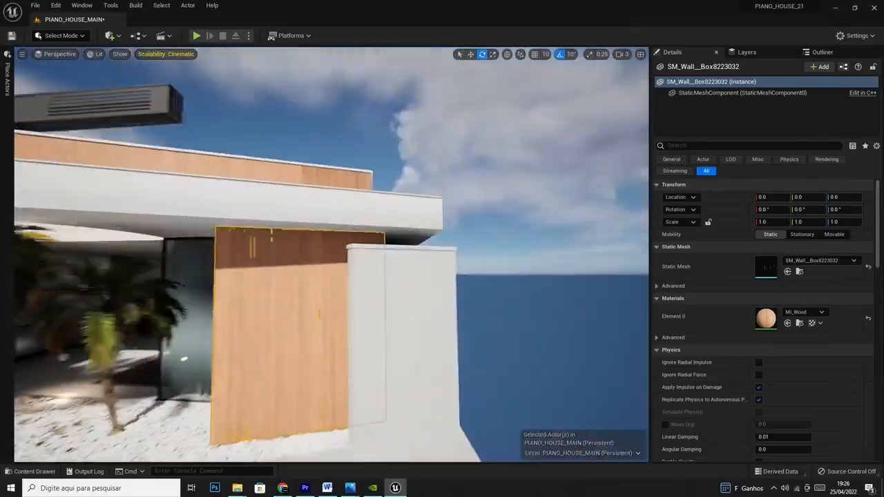
left_click(6, 76)
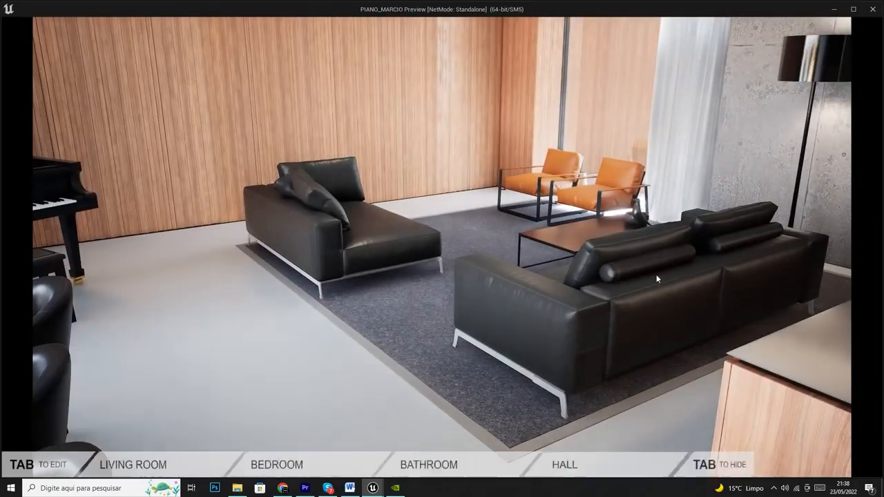
left_click_drag(399, 322, 415, 352)
left_click(221, 385)
left_click_drag(415, 304, 221, 311)
left_click(257, 387)
key("d")
left_click_drag(388, 308, 297, 297)
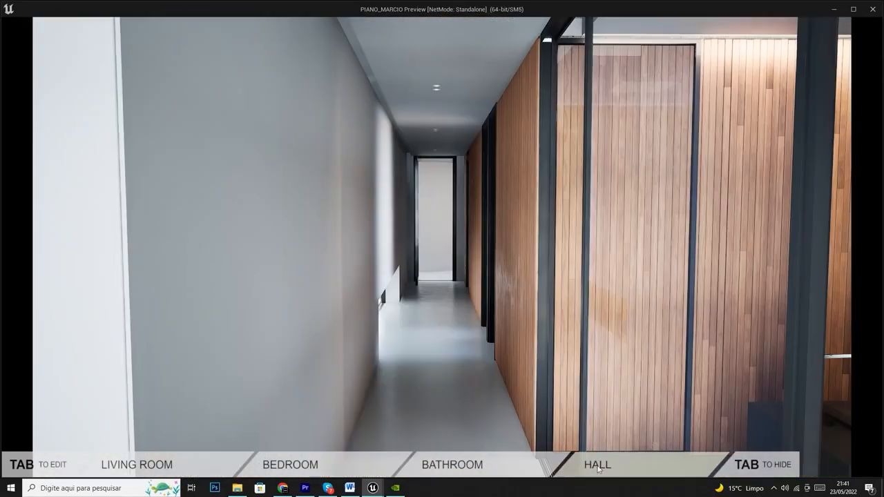
Step: Hide the room options in the hall preview and move sideways to view the corridor
key("Tab")
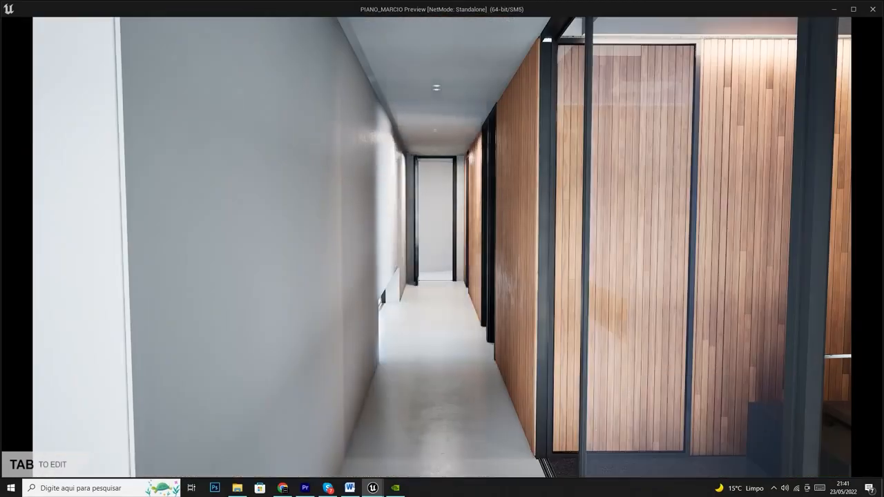
key("d")
key("a")
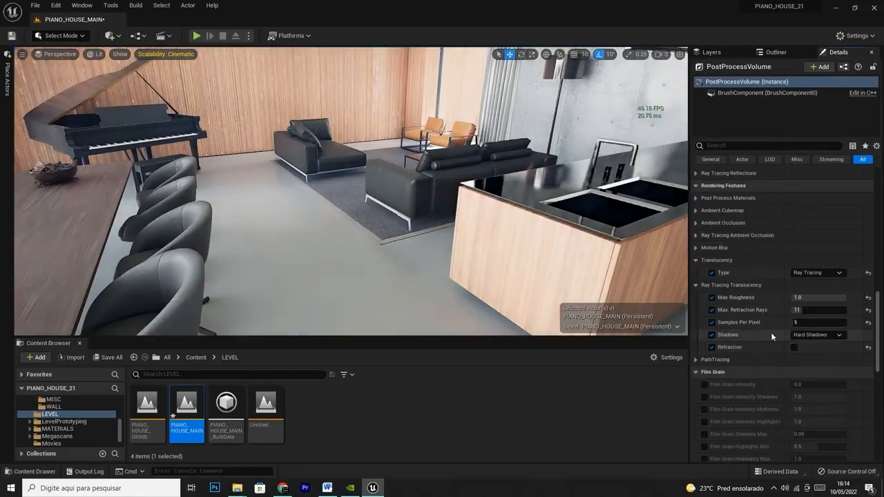
Step: Change the Reflections method of the PostProcessVolume
scroll(773, 336, "up", 7)
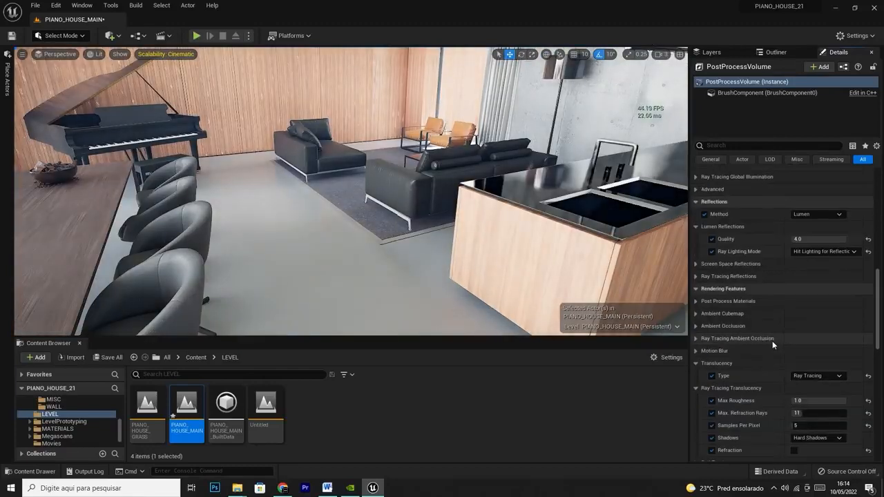
left_click(814, 214)
left_click(812, 253)
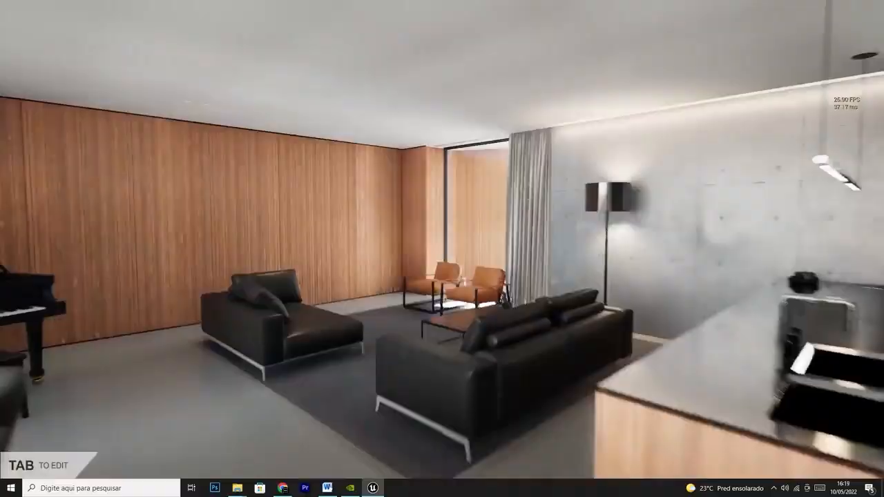
Step: Walk through the house in play mode, viewing the living room, the exterior facade and the glazed corridor
key("Tab")
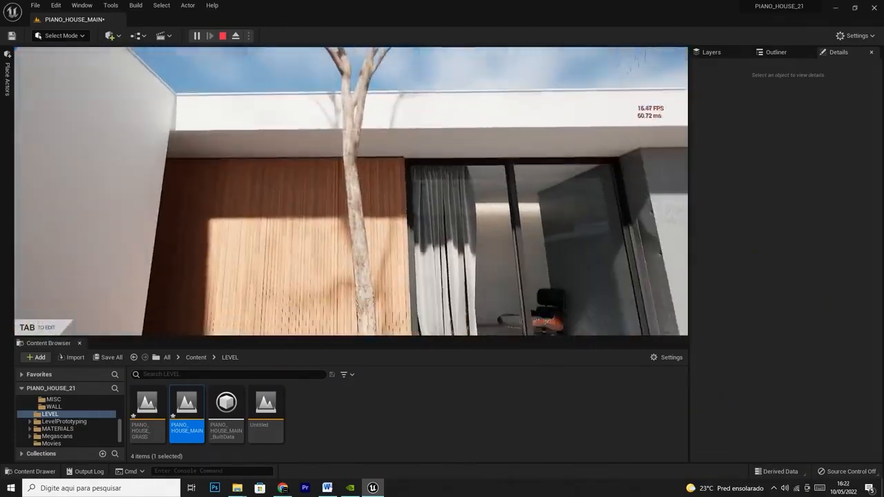
right_click_drag(345, 96, 392, 129)
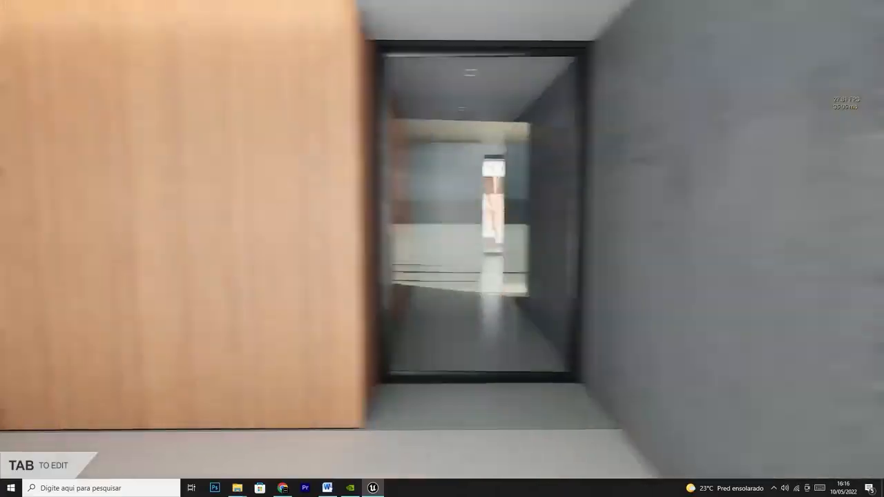
key("w")
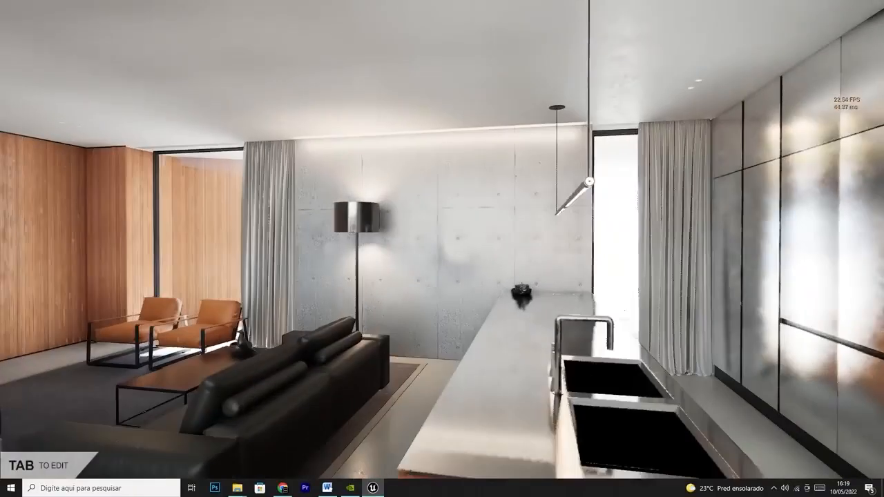
Step: Show the living room options, apply the turquoise sofa finish and walk on along the wood-clad corridor
key("Tab")
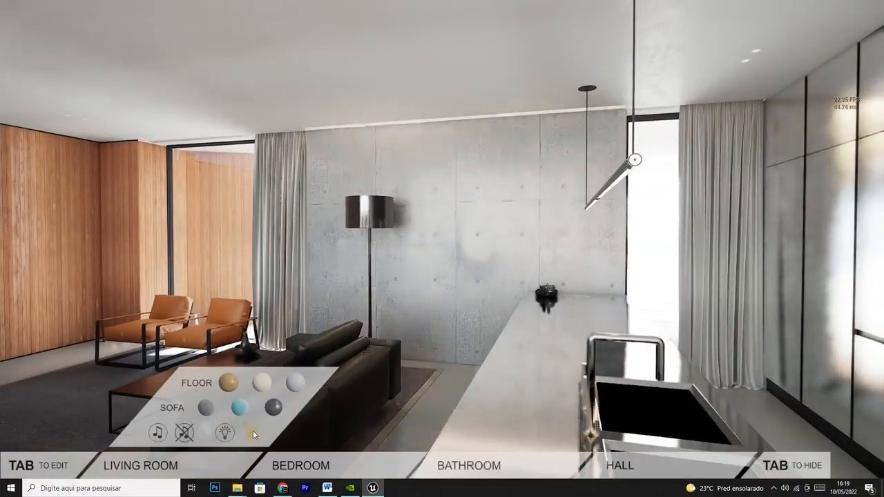
left_click(240, 409)
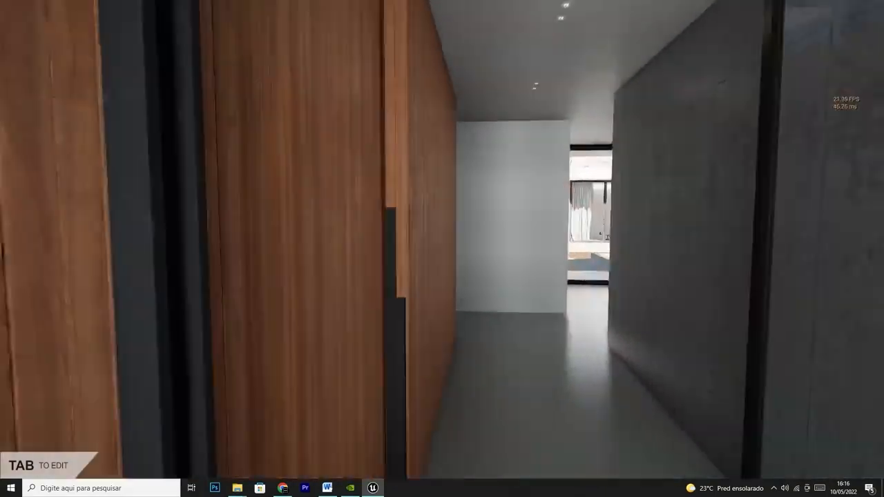
key("w")
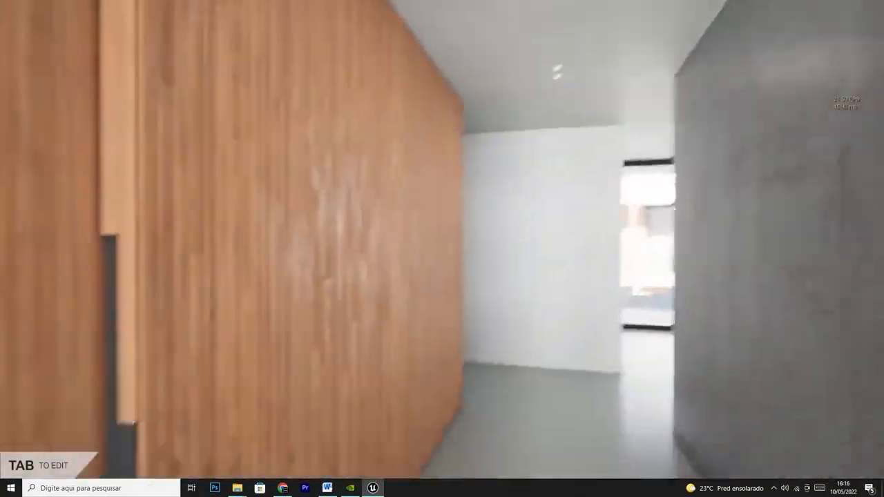